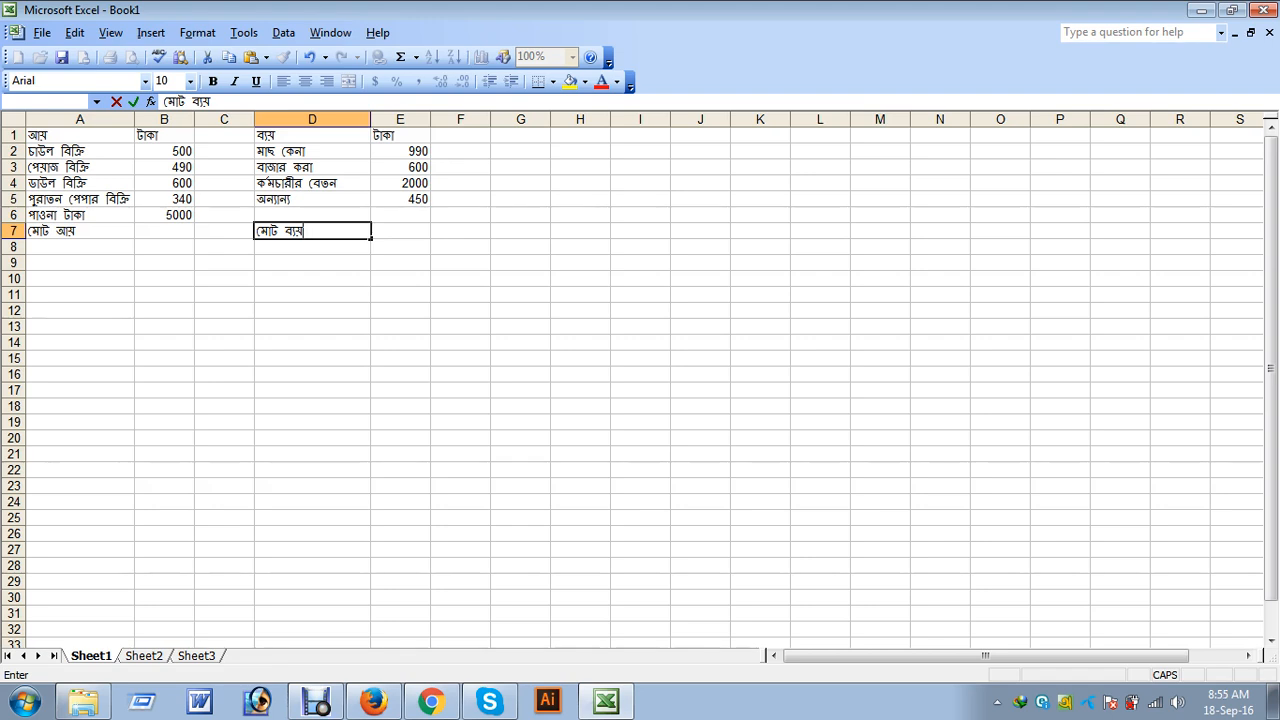
Finish the মোট ব্যয় label in cell D7 and enlarge the sheet to 115%.
{"action": "left_click", "coordinate": [80, 262]}
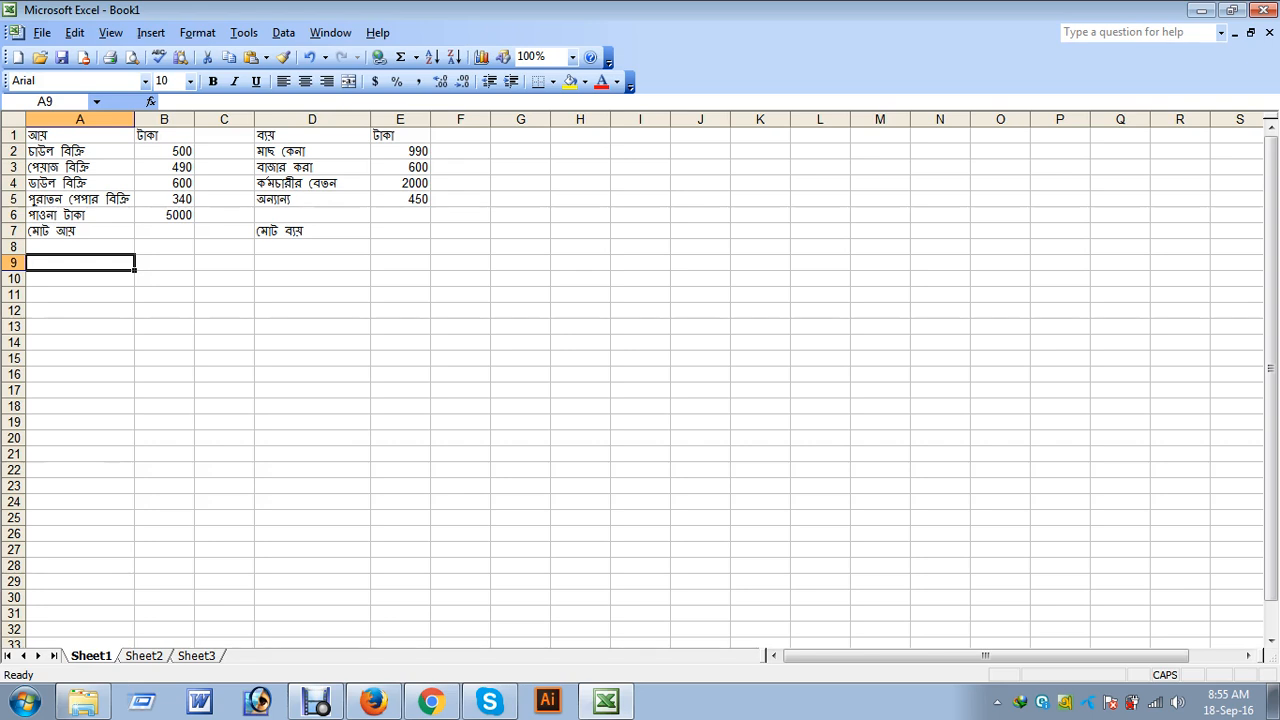
{"action": "scroll", "coordinate": [640, 384], "scroll_direction": "up", "scroll_amount": 1}
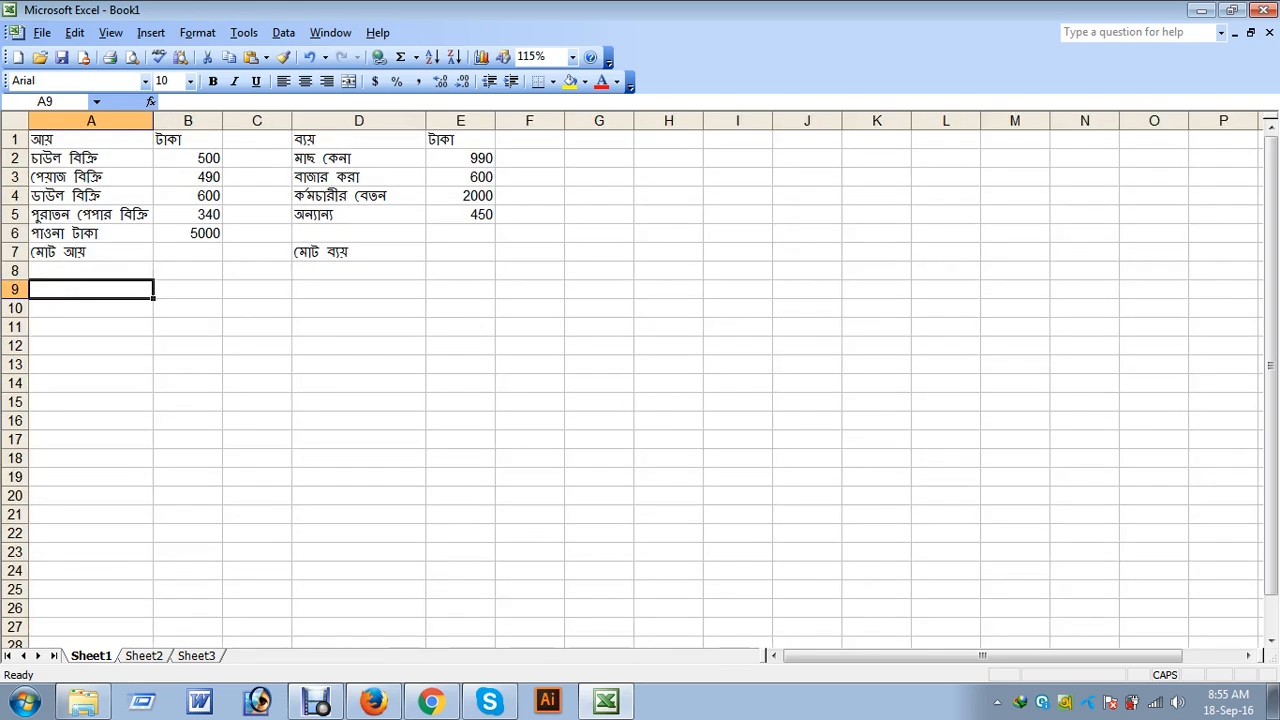
Review the income and expense tables in A1:B7 and D1:E7, including their headers and amount columns.
{"action": "left_click", "coordinate": [91, 140]}
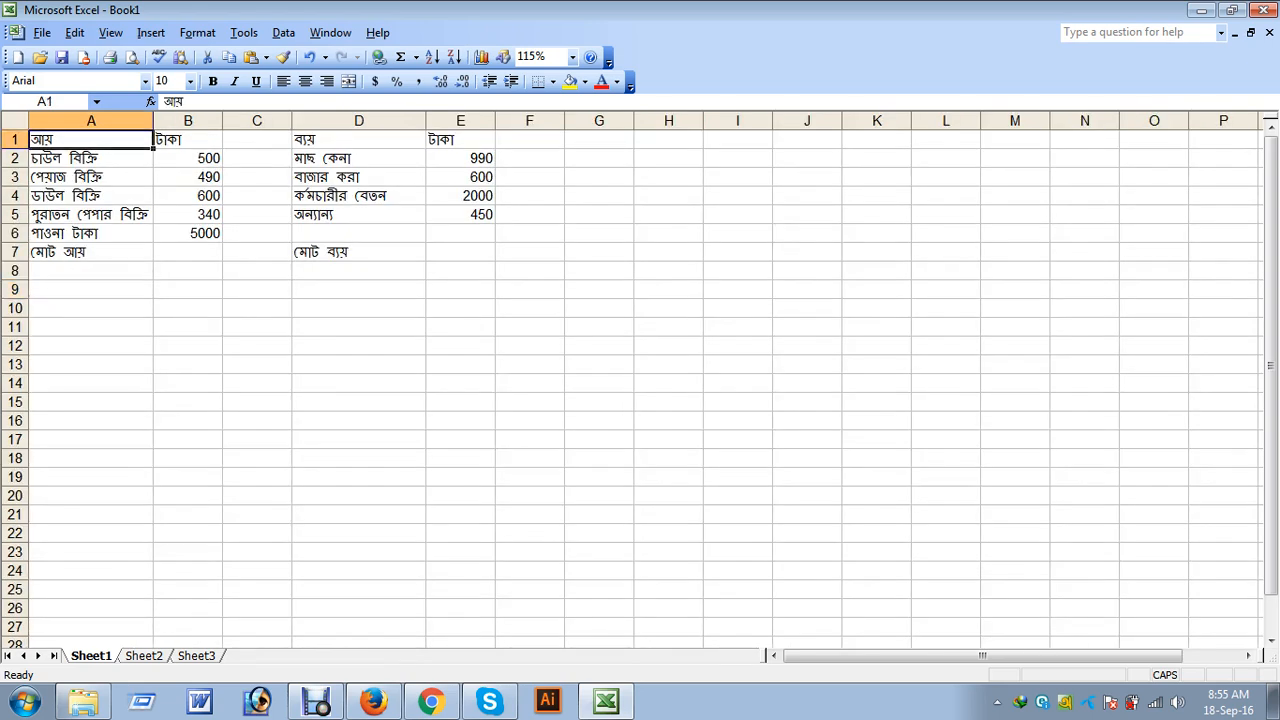
{"action": "left_click", "coordinate": [188, 140]}
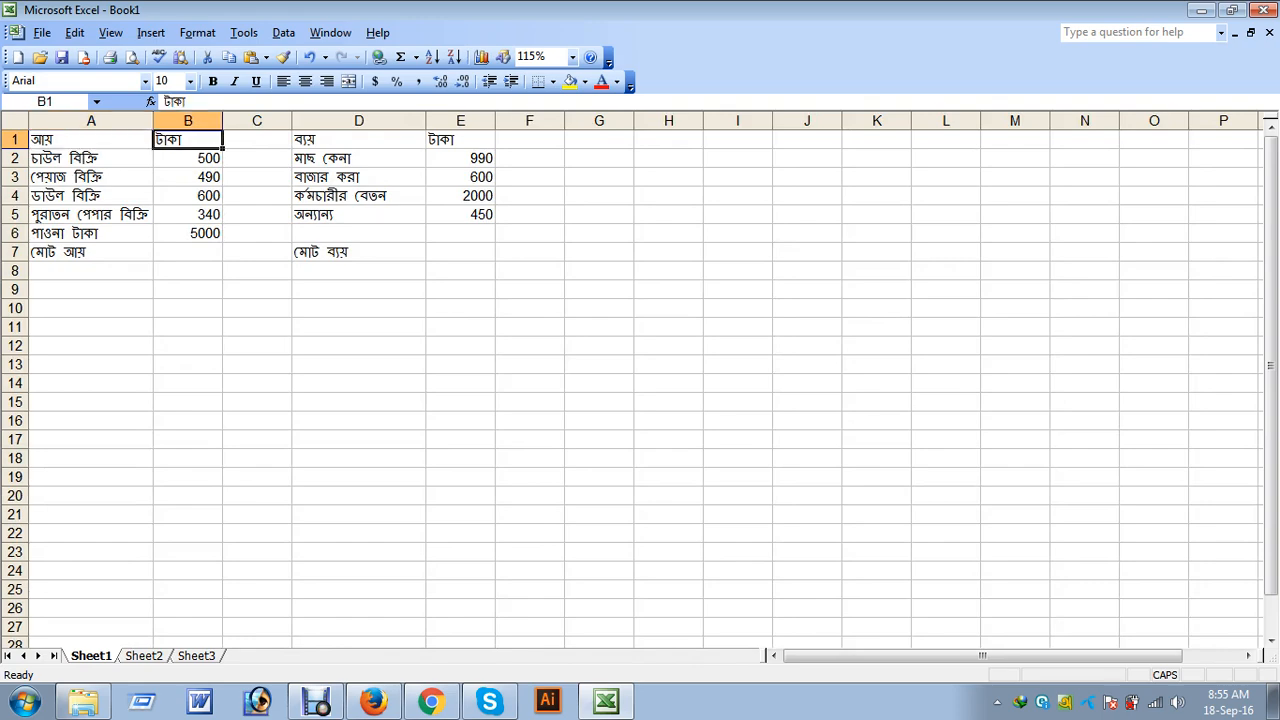
{"action": "left_click", "coordinate": [359, 140]}
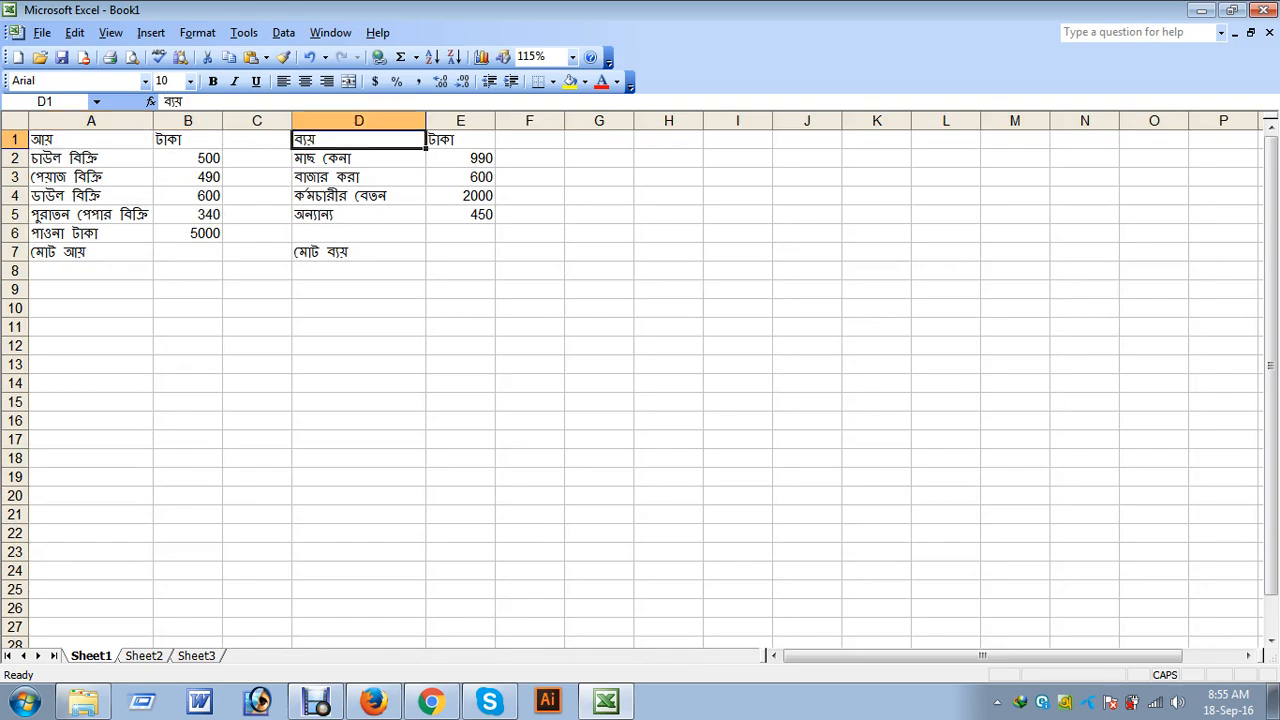
{"action": "left_click", "coordinate": [461, 140]}
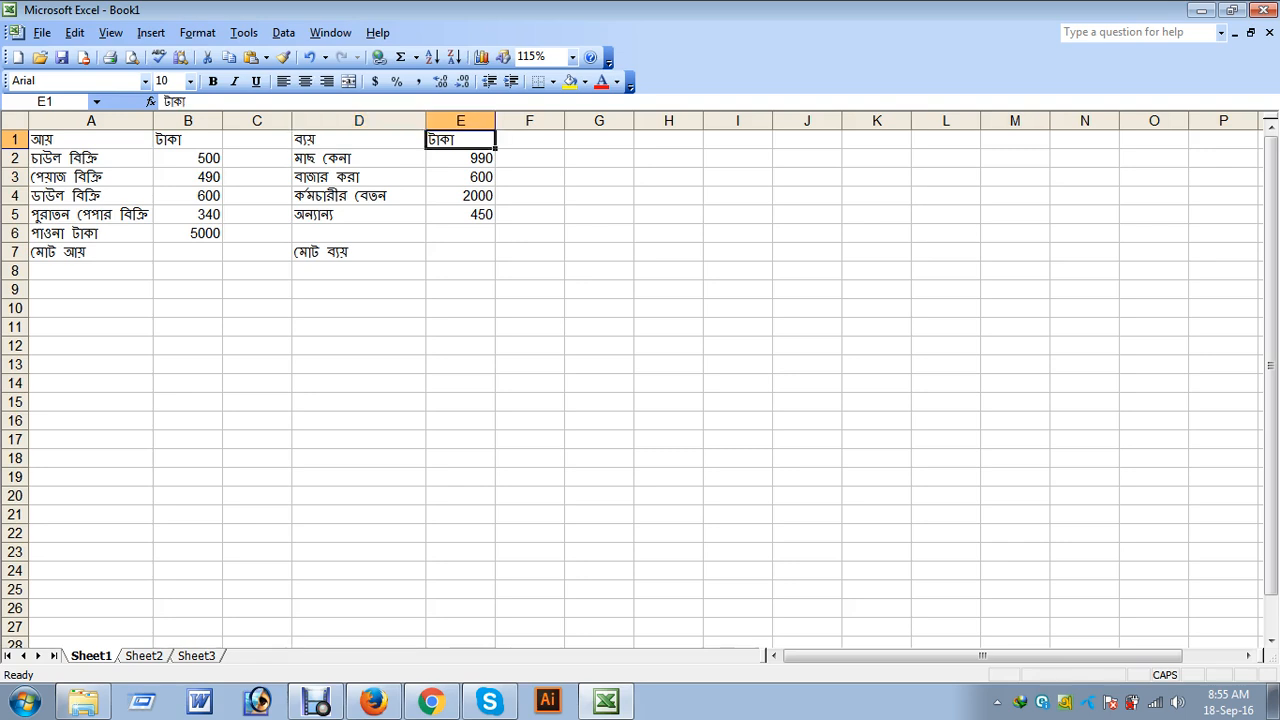
{"action": "left_click", "coordinate": [91, 140]}
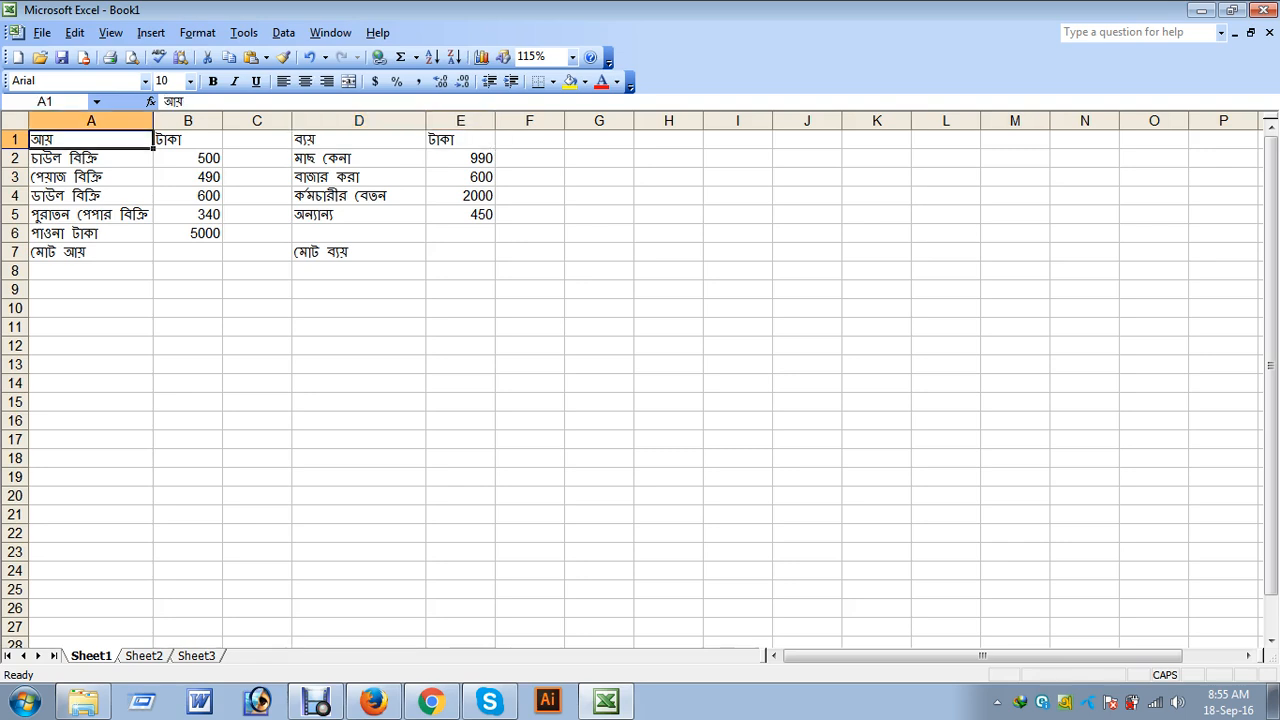
{"action": "left_click", "coordinate": [188, 140]}
{"action": "left_click", "coordinate": [359, 140]}
{"action": "left_click", "coordinate": [461, 140]}
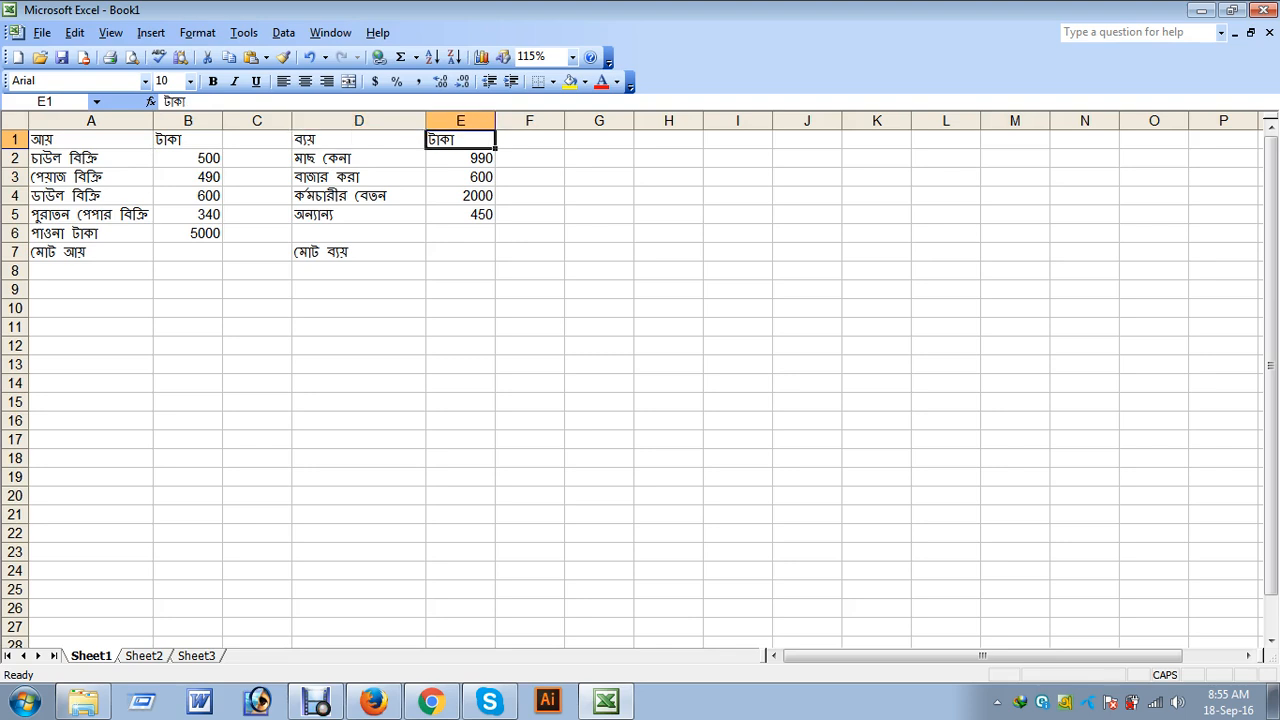
{"action": "left_click_drag", "start_coordinate": [91, 140], "coordinate": [188, 252]}
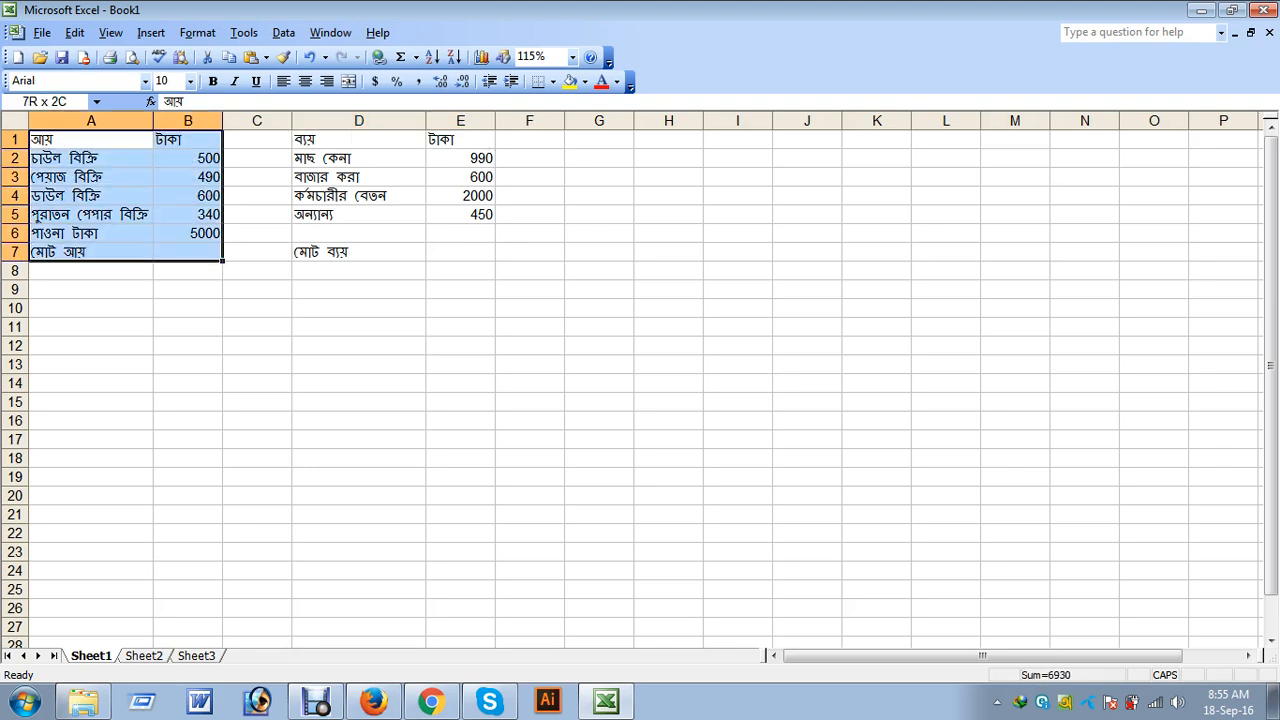
{"action": "left_click_drag", "start_coordinate": [359, 140], "coordinate": [461, 252]}
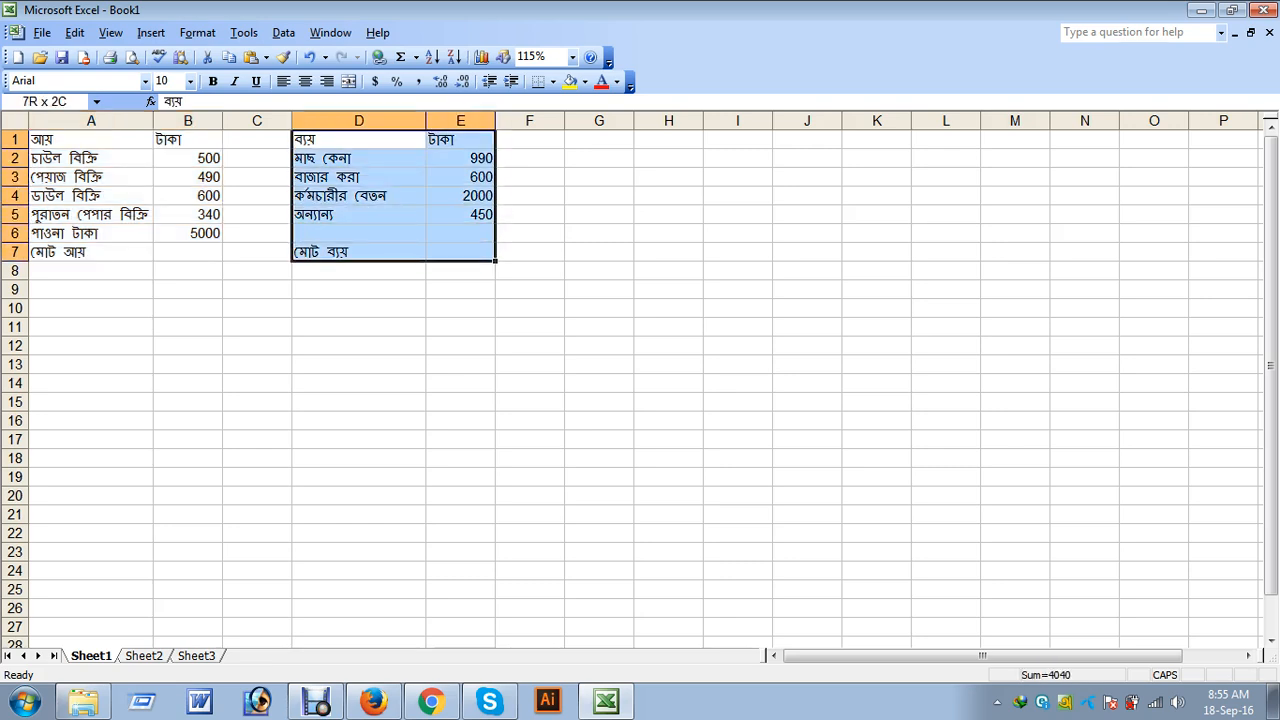
{"action": "left_click", "coordinate": [91, 290]}
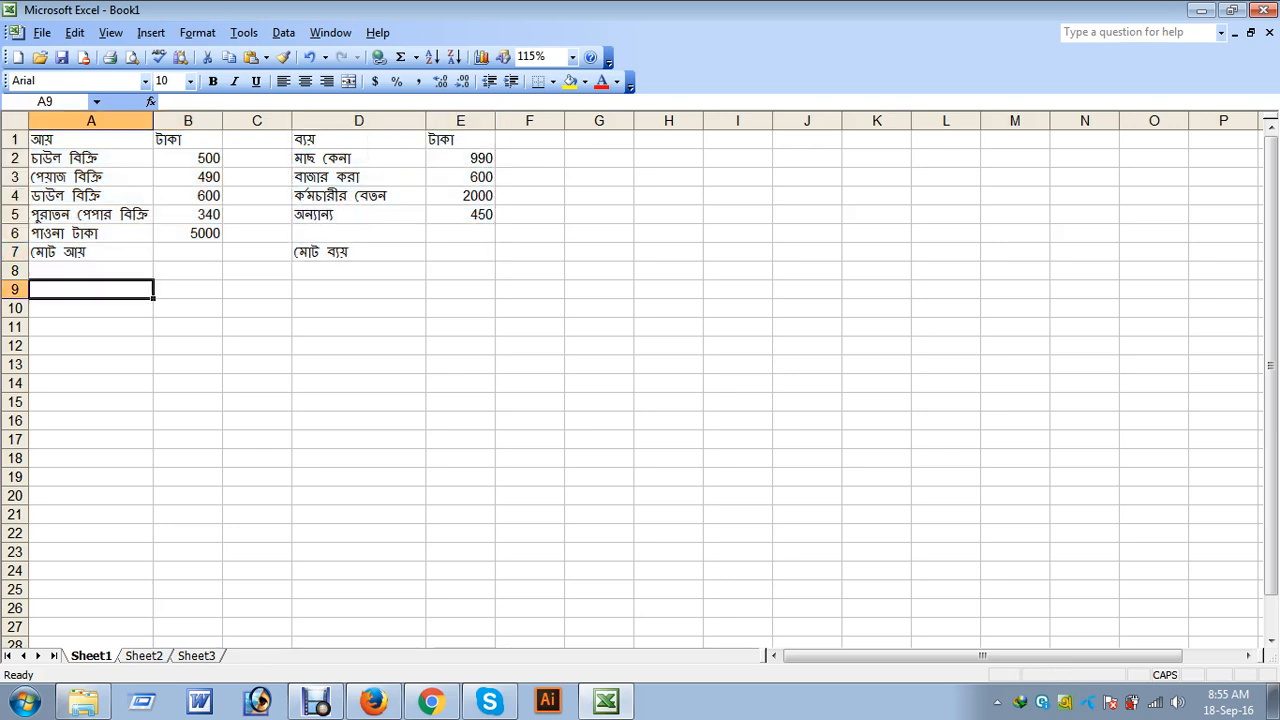
{"action": "left_click_drag", "start_coordinate": [188, 158], "coordinate": [188, 233]}
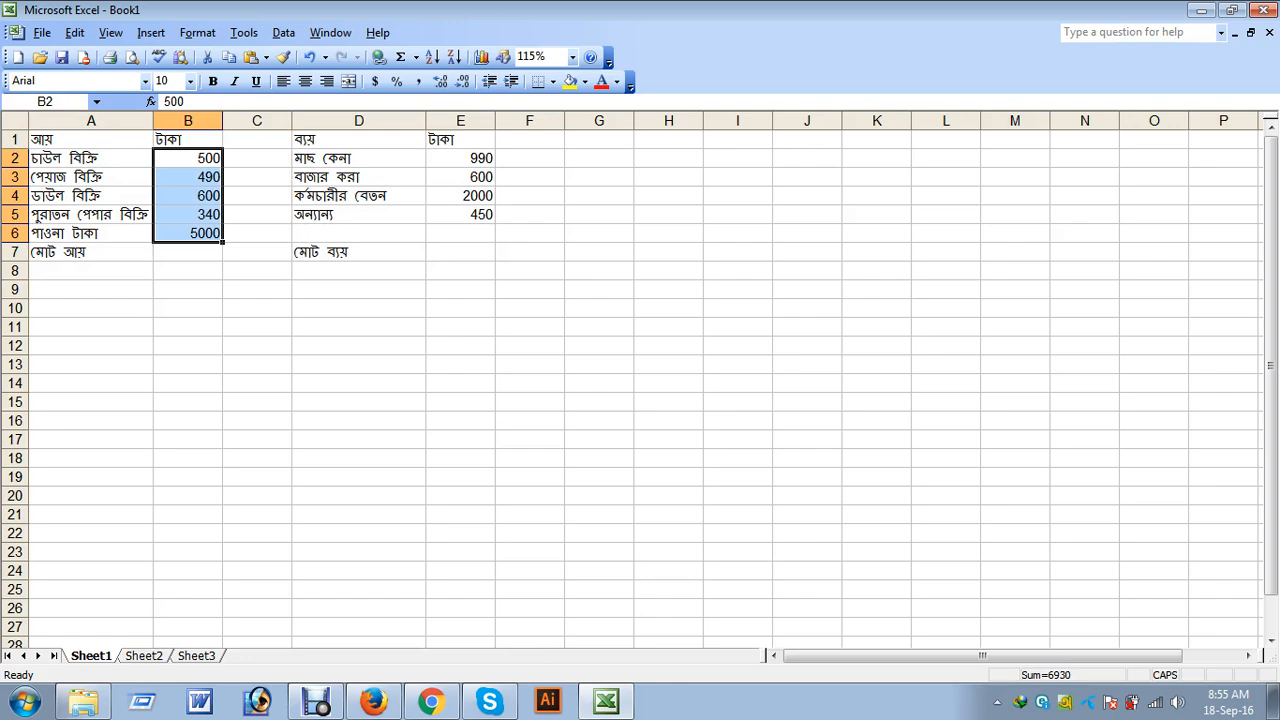
{"action": "left_click_drag", "start_coordinate": [460, 158], "coordinate": [460, 214]}
{"action": "left_click_drag", "start_coordinate": [188, 158], "coordinate": [188, 233]}
Start a SUM formula in B7 beside the মোট আয় label, switching from Bangla to English typing.
{"action": "left_click", "coordinate": [91, 252]}
{"action": "left_click", "coordinate": [188, 252]}
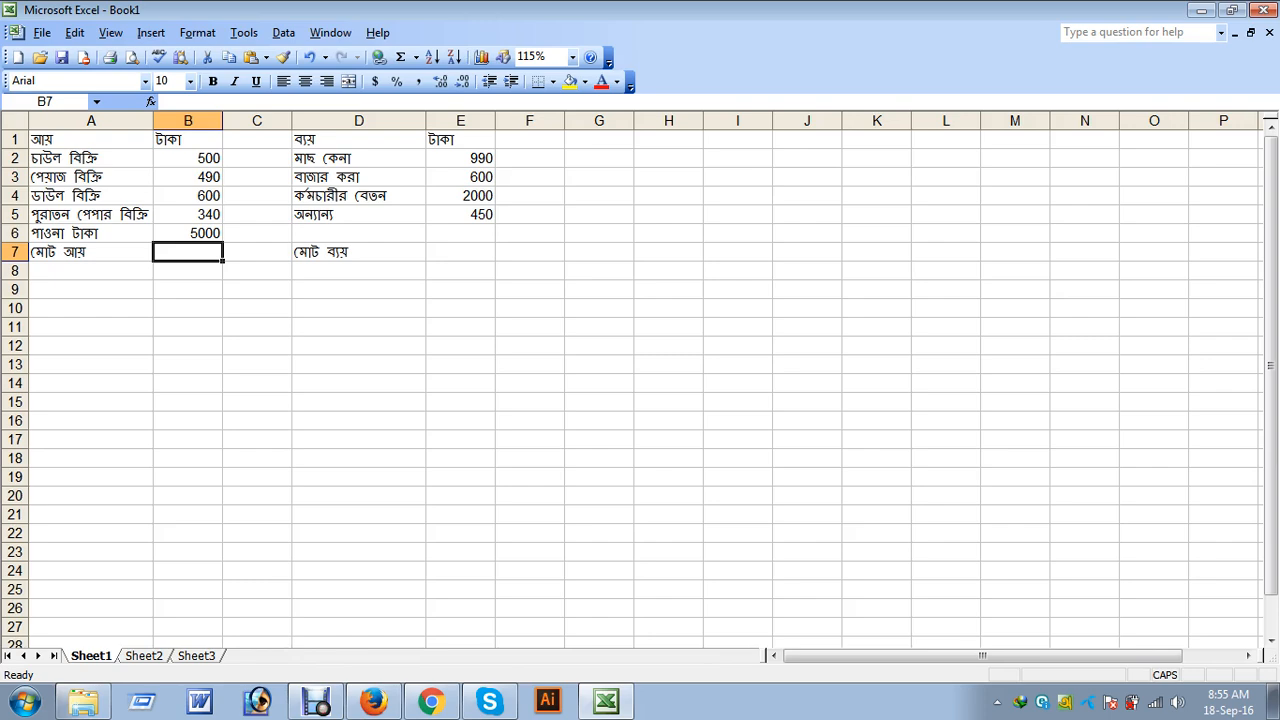
{"action": "type", "text": "="}
{"action": "key", "text": "BackSpace"}
{"action": "type", "text": "+"}
{"action": "key", "text": "BackSpace"}
{"action": "type", "text": "=ৃজ"}
{"action": "key", "text": "BackSpace"}
{"action": "key", "text": "BackSpace"}
{"action": "key", "text": "F12"}
{"action": "type", "text": "sum("}
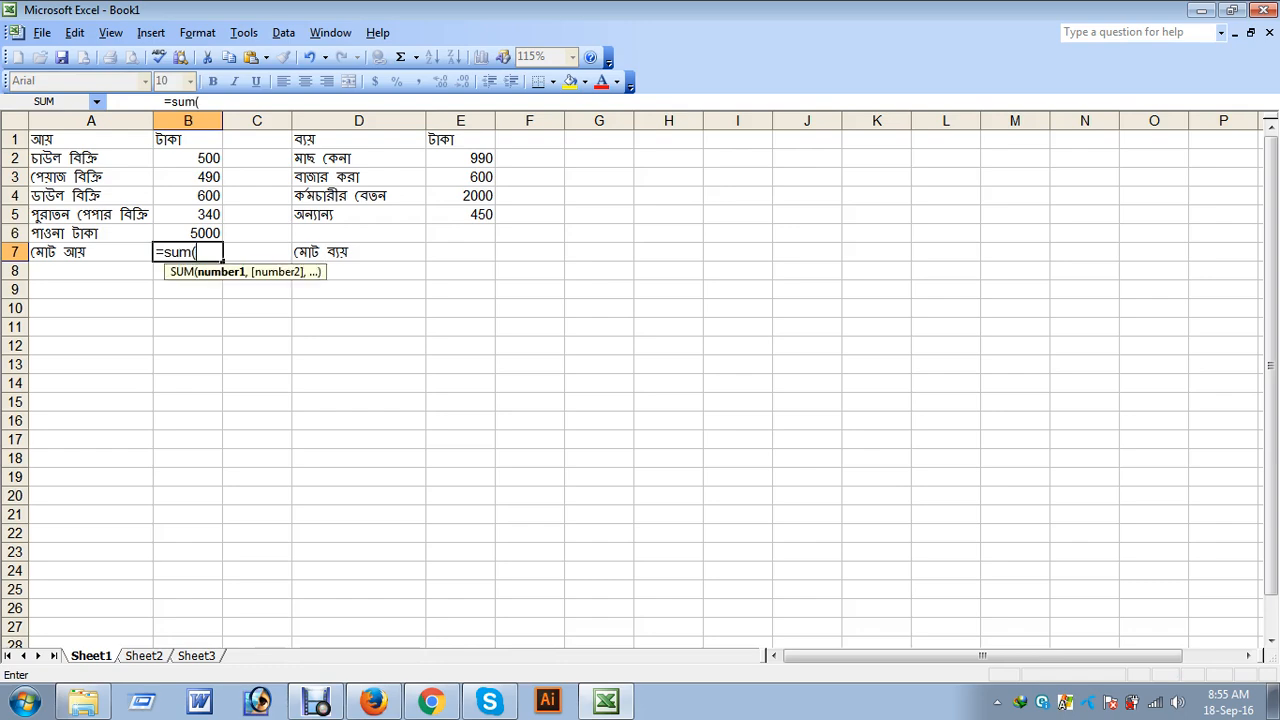
Complete the SUM formula in B7 by adding the income cells individually as B2+B3+B4+B5+B6.
{"action": "left_click", "coordinate": [188, 158]}
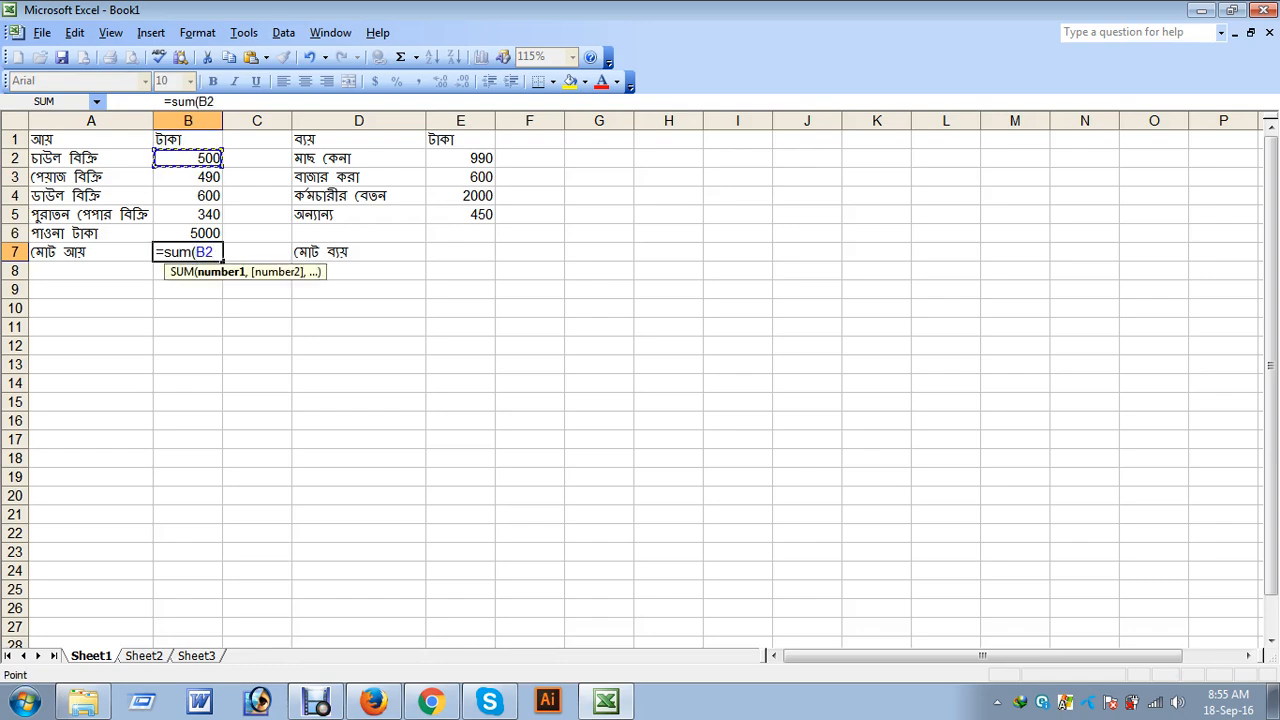
{"action": "type", "text": "+"}
{"action": "left_click", "coordinate": [188, 177]}
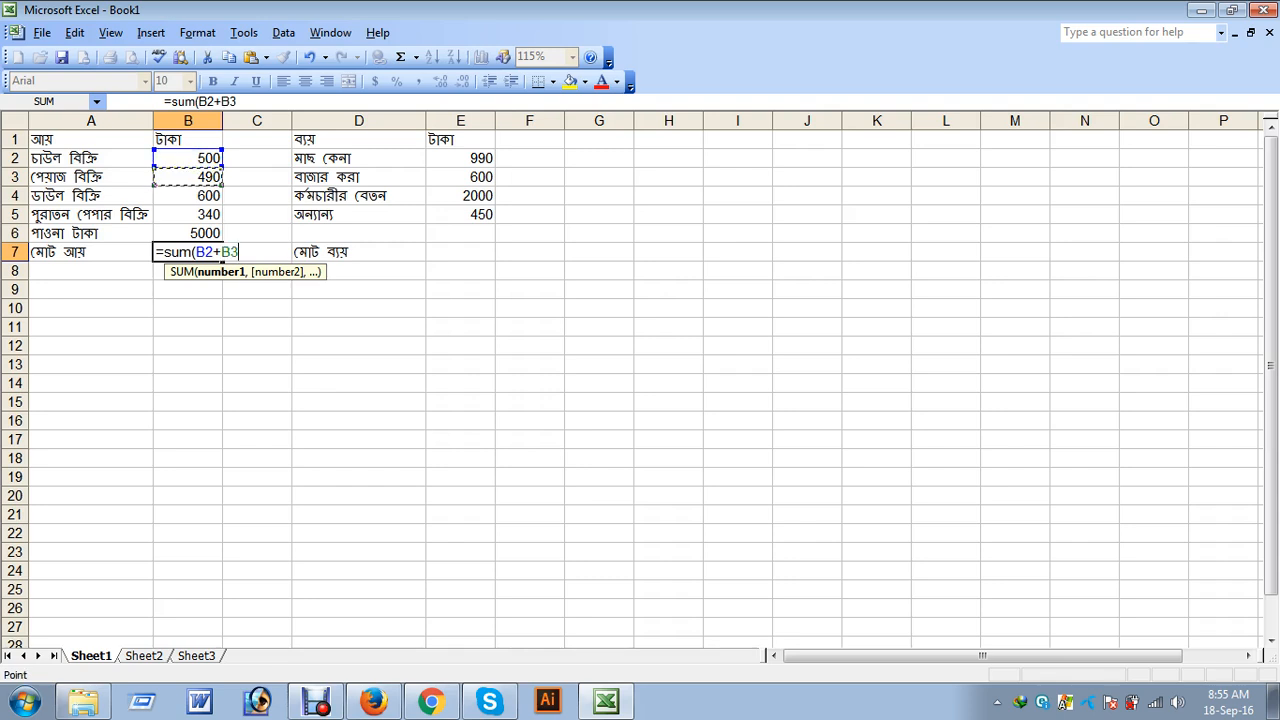
{"action": "type", "text": "+"}
{"action": "left_click", "coordinate": [188, 196]}
{"action": "type", "text": "+"}
{"action": "left_click", "coordinate": [188, 215]}
{"action": "type", "text": "+"}
{"action": "left_click", "coordinate": [188, 233]}
{"action": "type", "text": ")"}
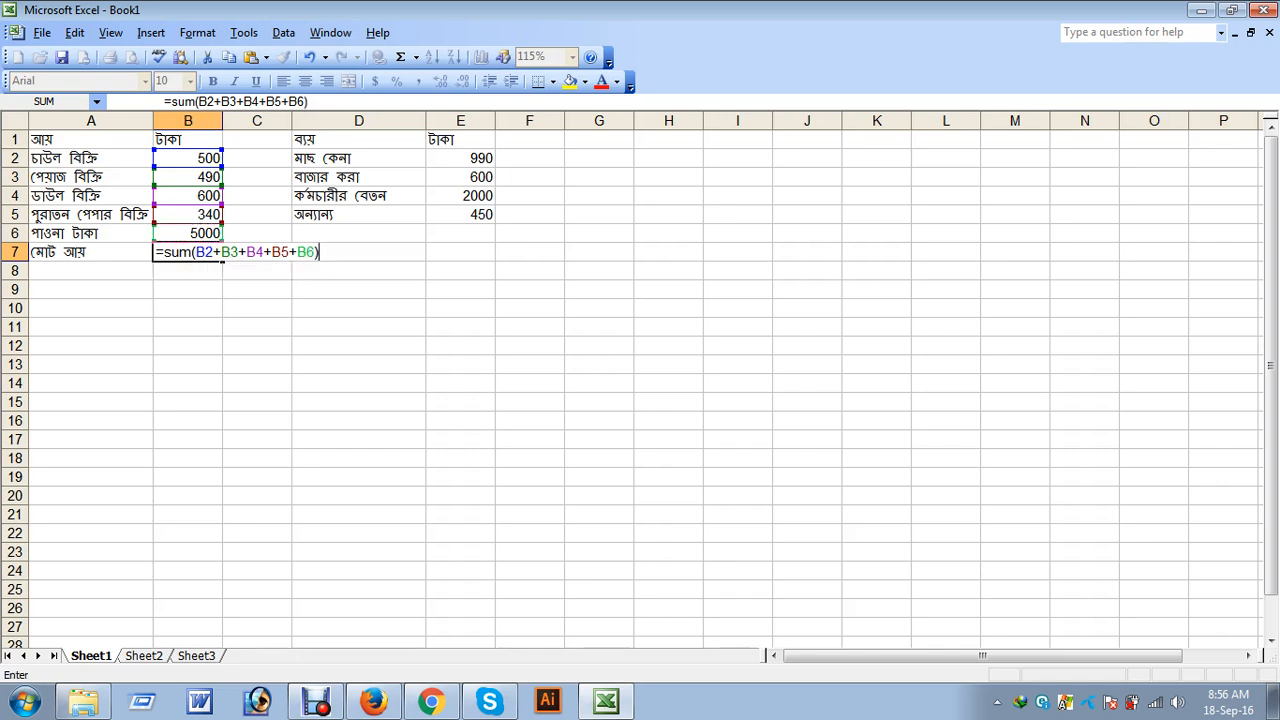
{"action": "key", "text": "Return"}
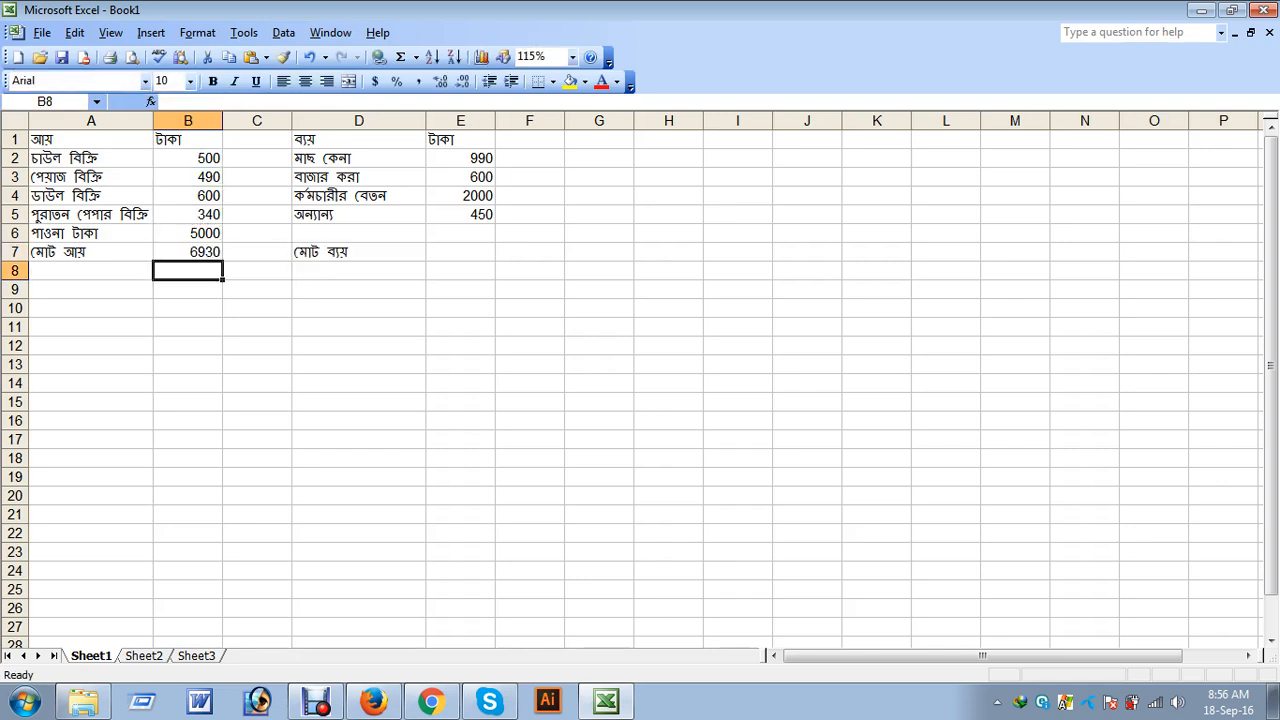
Check the total income formula in B7 against the income amounts in B2:B6.
{"action": "left_click", "coordinate": [188, 252]}
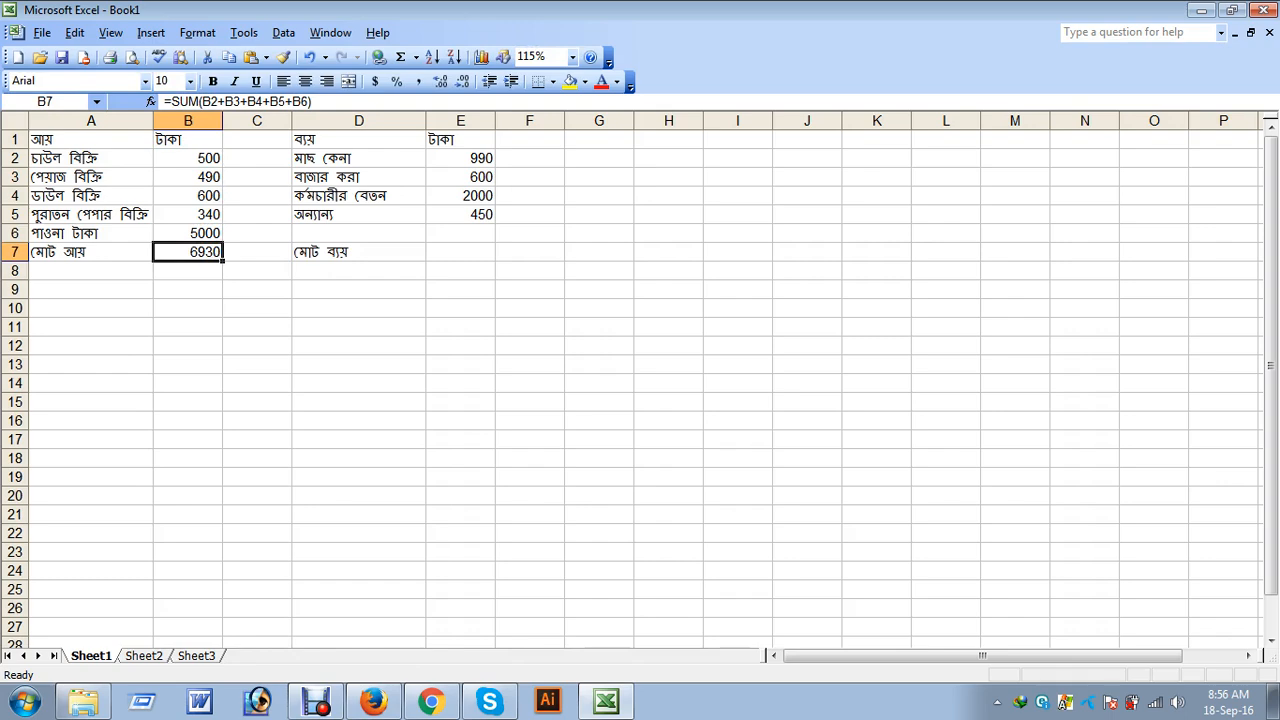
{"action": "left_click", "coordinate": [91, 252]}
{"action": "left_click", "coordinate": [188, 252]}
{"action": "left_click_drag", "start_coordinate": [188, 158], "coordinate": [188, 233]}
{"action": "left_click", "coordinate": [188, 252]}
Total the expense amounts in E7 using AutoSum over the range E2:E6.
{"action": "left_click_drag", "start_coordinate": [460, 158], "coordinate": [460, 215]}
{"action": "left_click", "coordinate": [460, 252]}
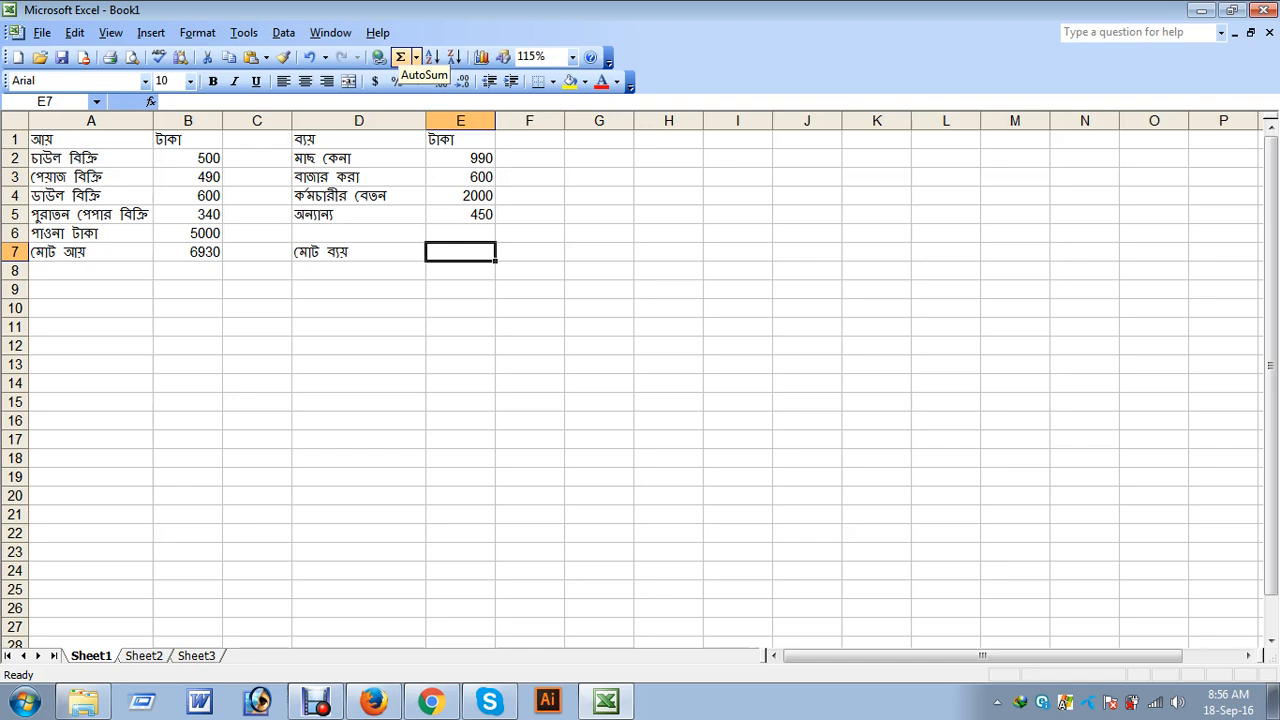
{"action": "left_click", "coordinate": [400, 57]}
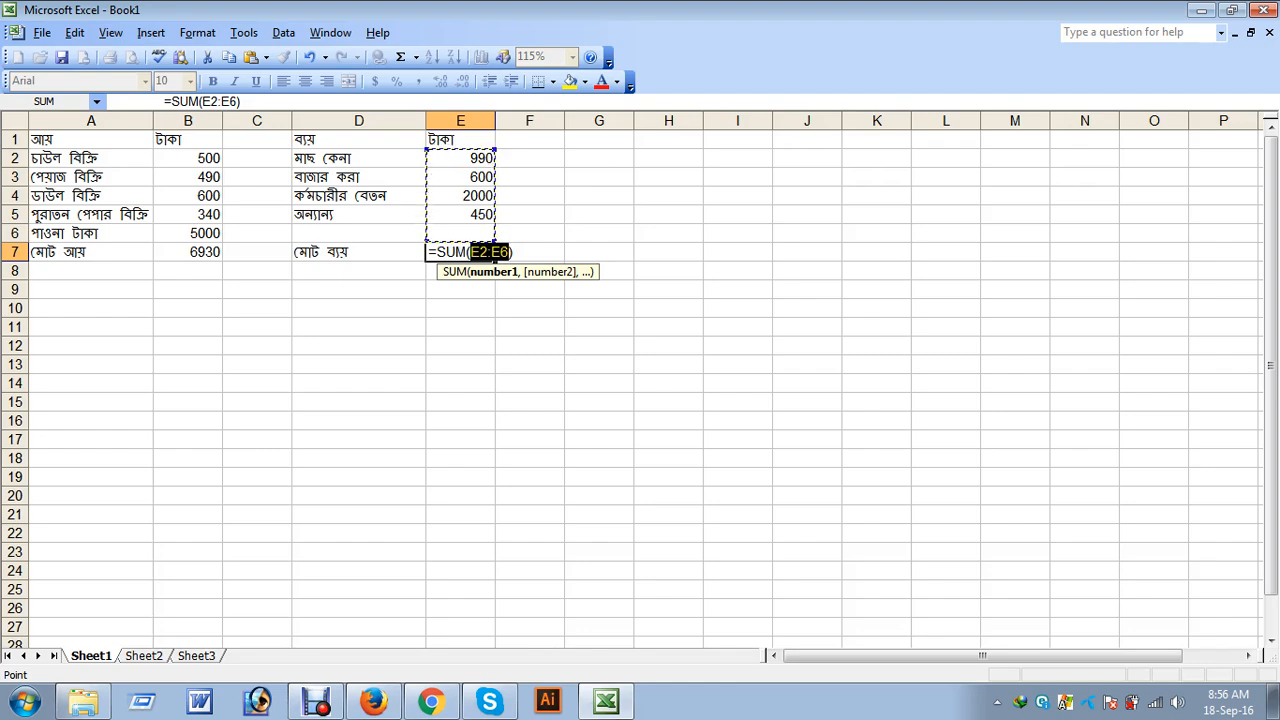
{"action": "key", "text": "Return"}
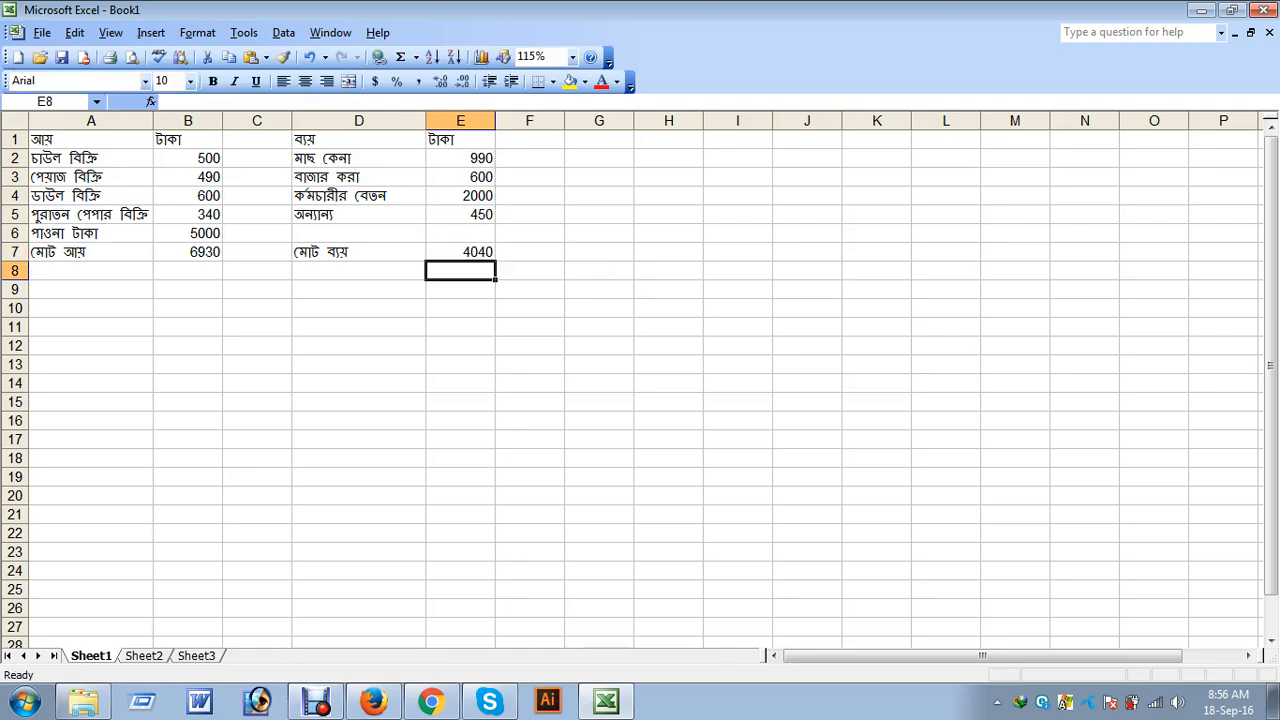
Check the total expense formula in E7 and the expense amounts above it.
{"action": "left_click", "coordinate": [460, 252]}
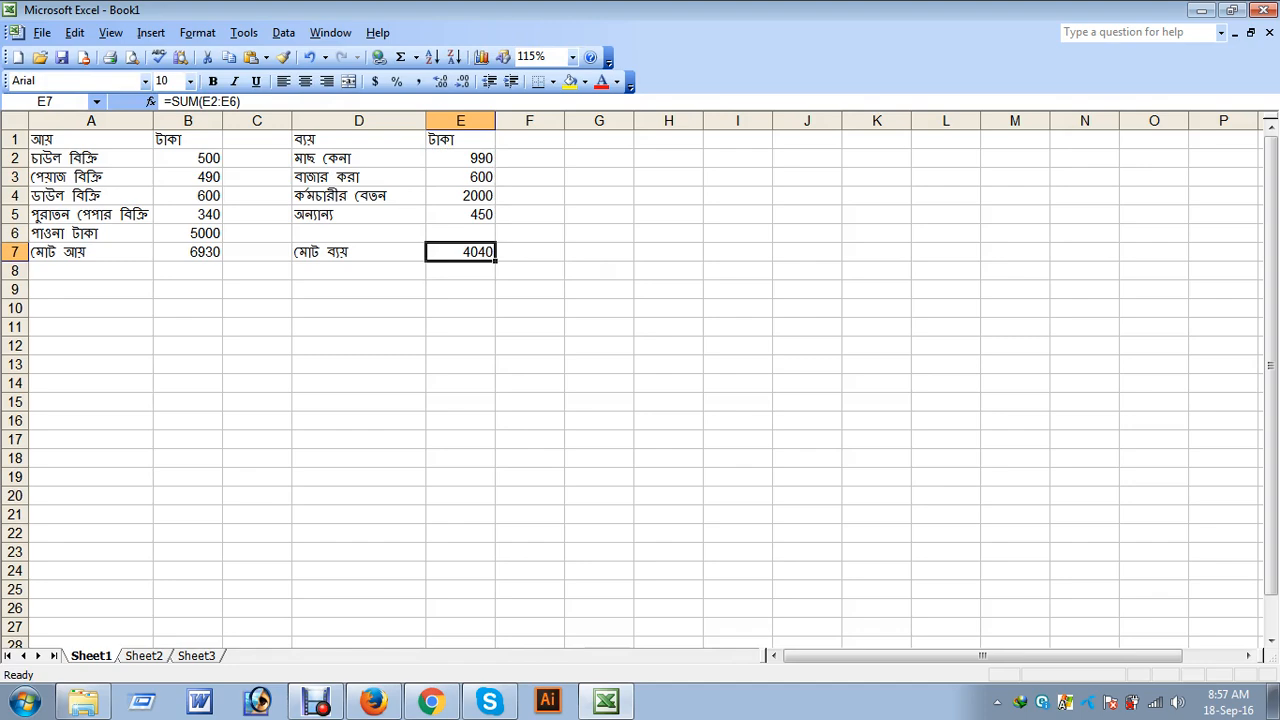
{"action": "key", "text": "Up"}
{"action": "key", "text": "Up"}
{"action": "key", "text": "Up"}
{"action": "key", "text": "Up"}
{"action": "key", "text": "Up"}
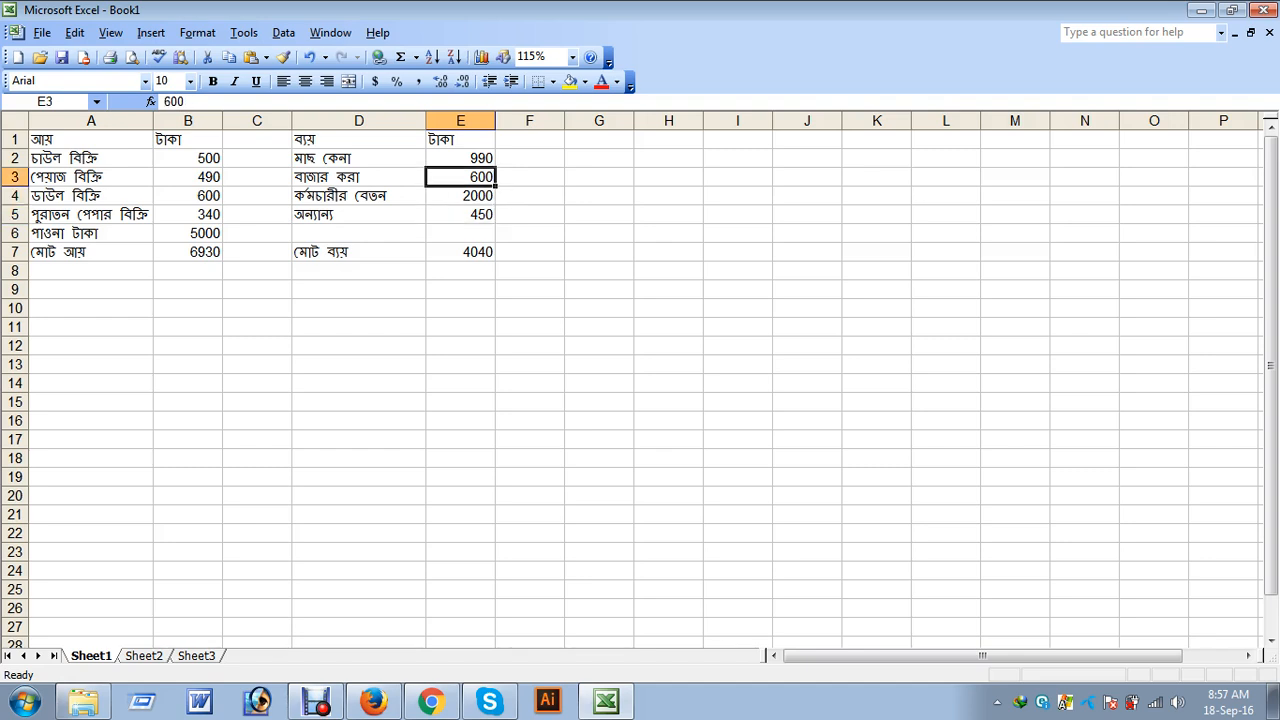
{"action": "left_click", "coordinate": [461, 252]}
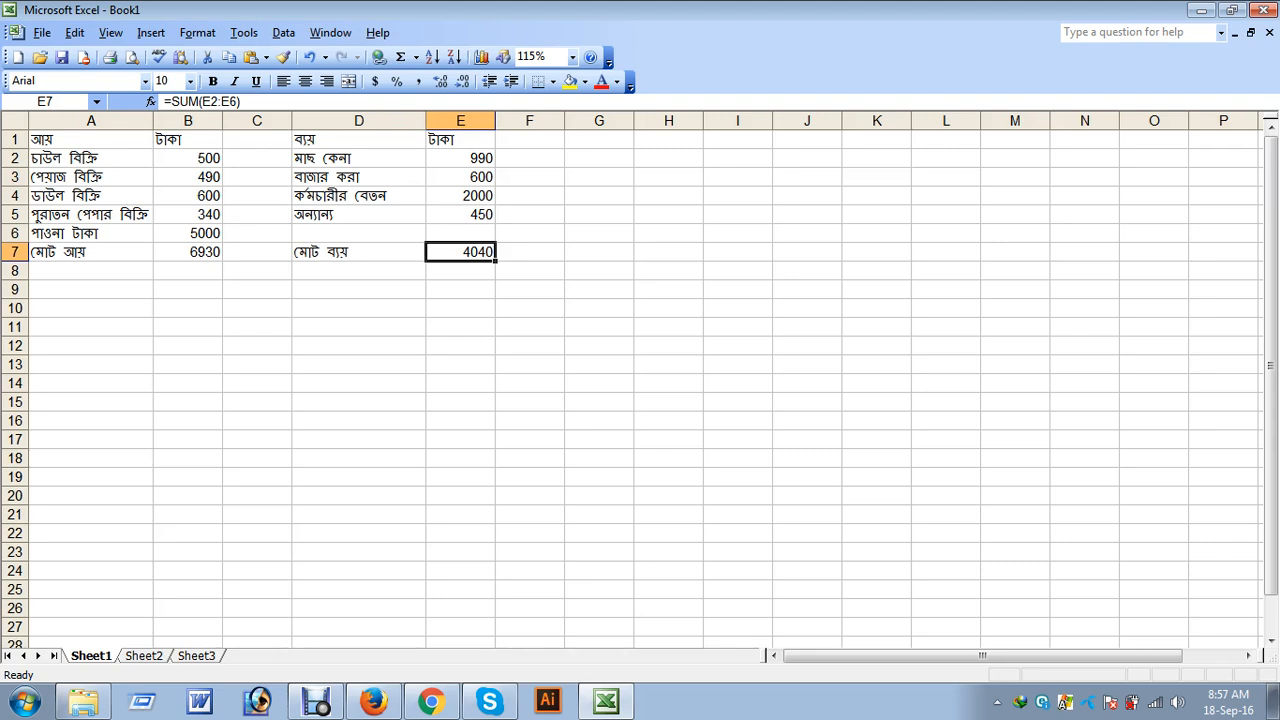
Enter the label উদ্বৃত্ত in cell B10.
{"action": "left_click", "coordinate": [188, 308]}
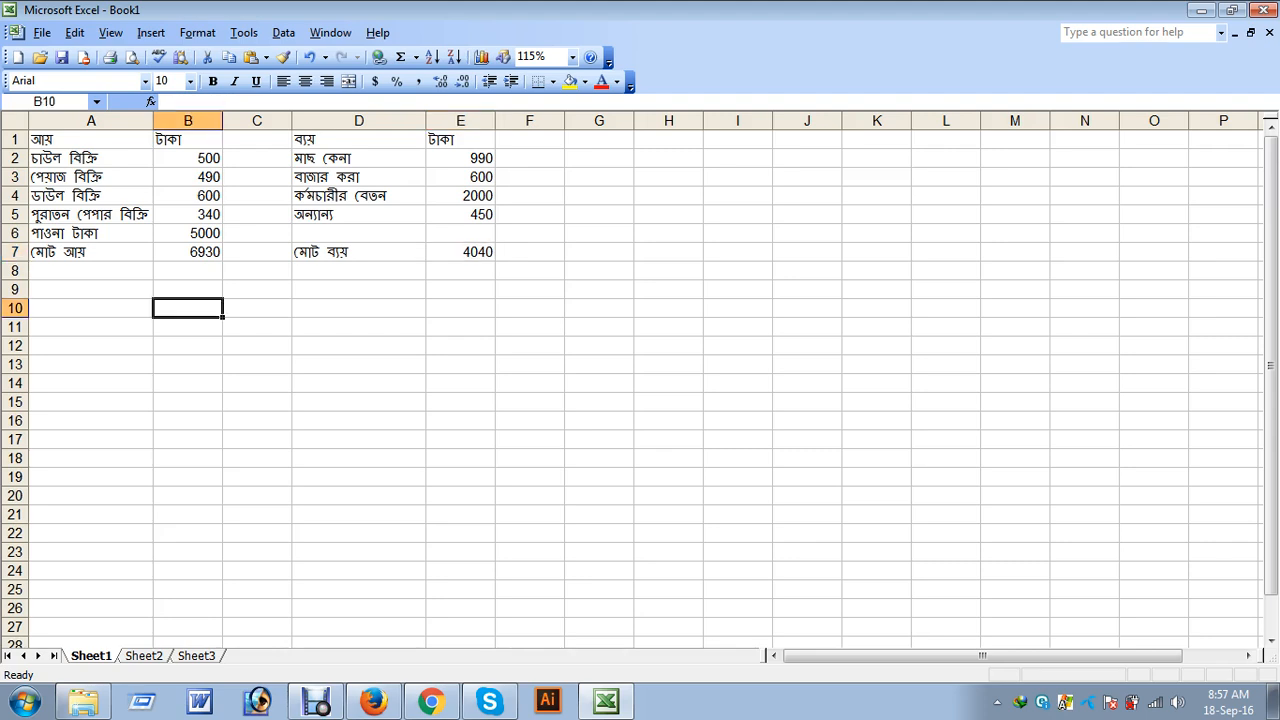
{"action": "type", "text": "উ"}
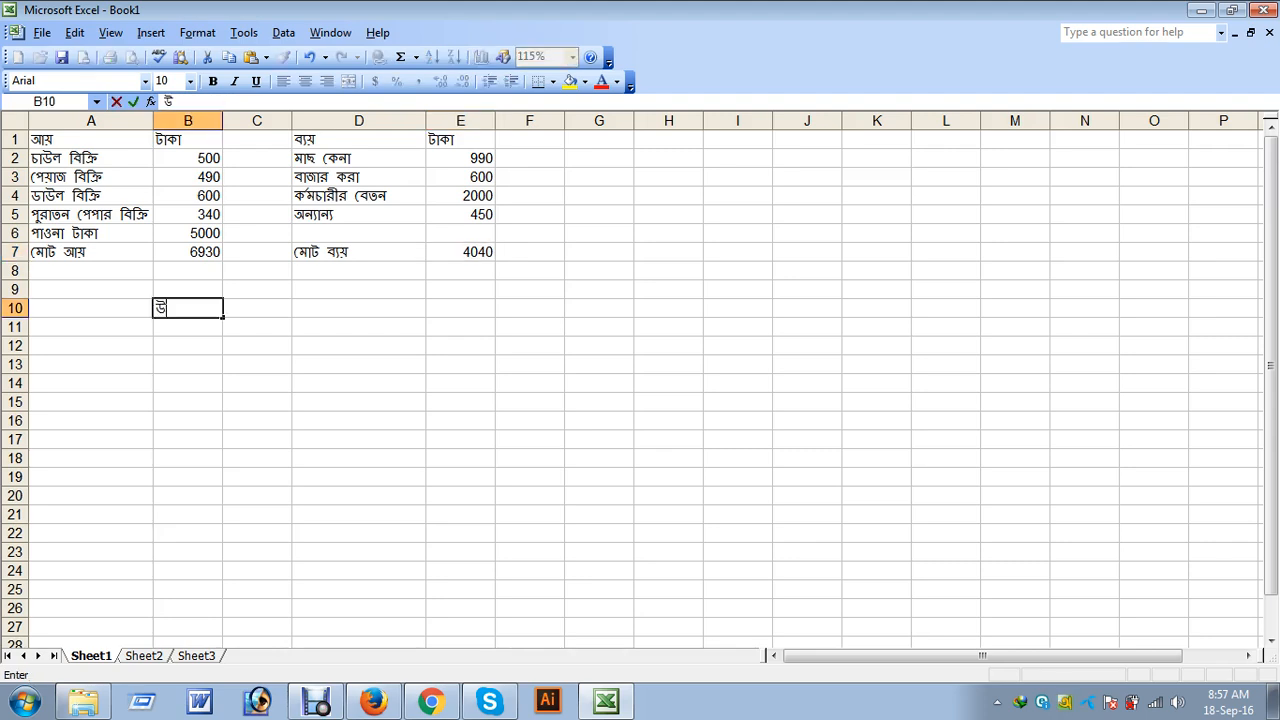
{"action": "type", "text": "দ্বৃত"}
{"action": "key", "text": "Tab"}
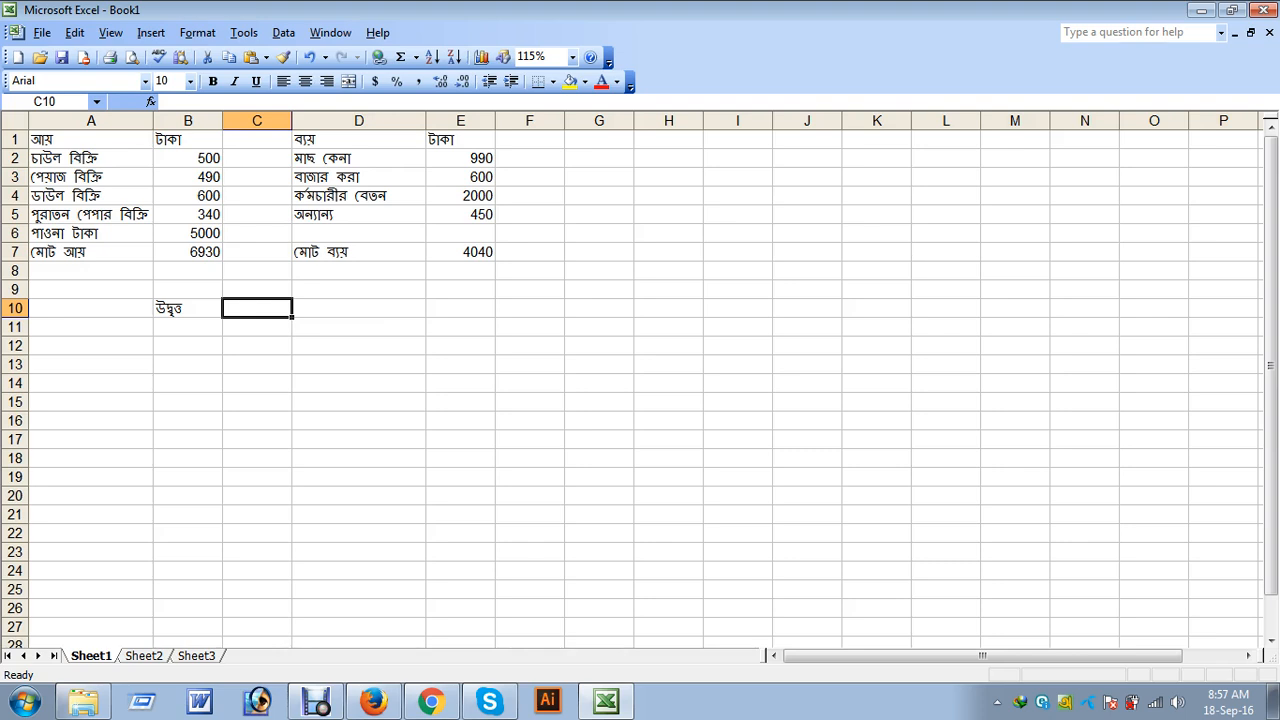
Calculate the surplus in C10 with the formula =SUM(B7-E7) and check the entered formula.
{"action": "type", "text": "="}
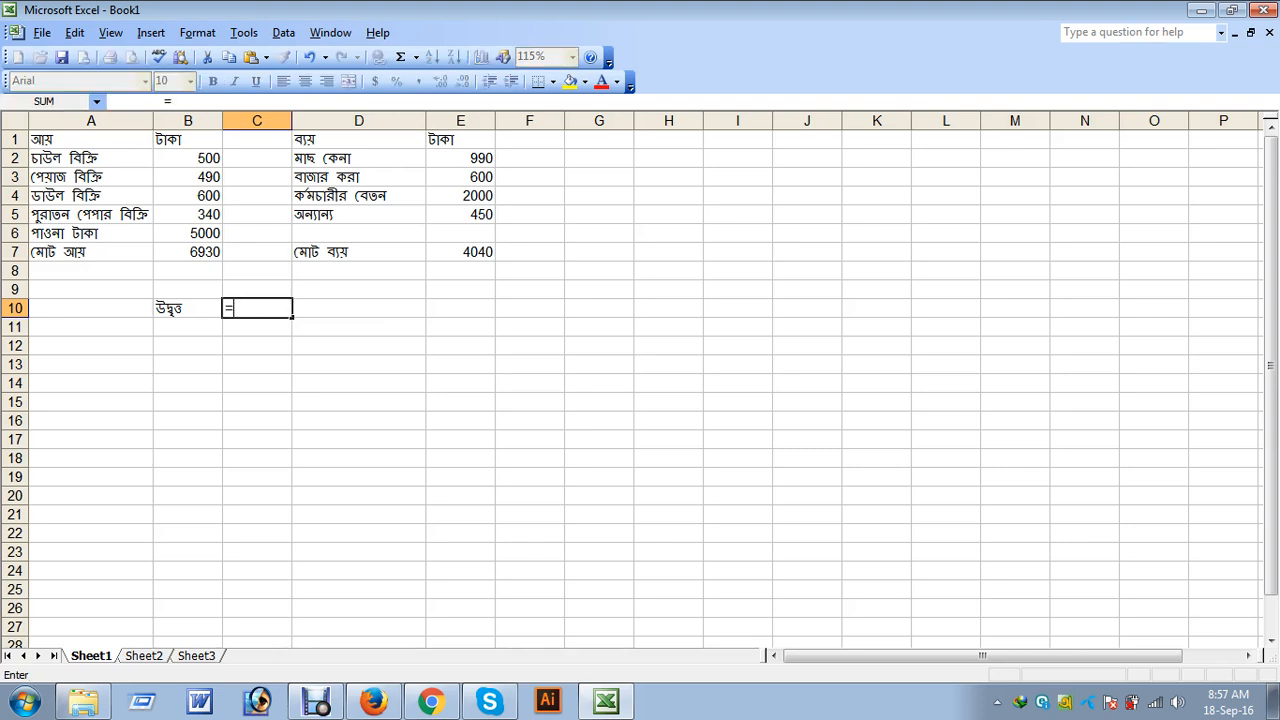
{"action": "type", "text": "sum("}
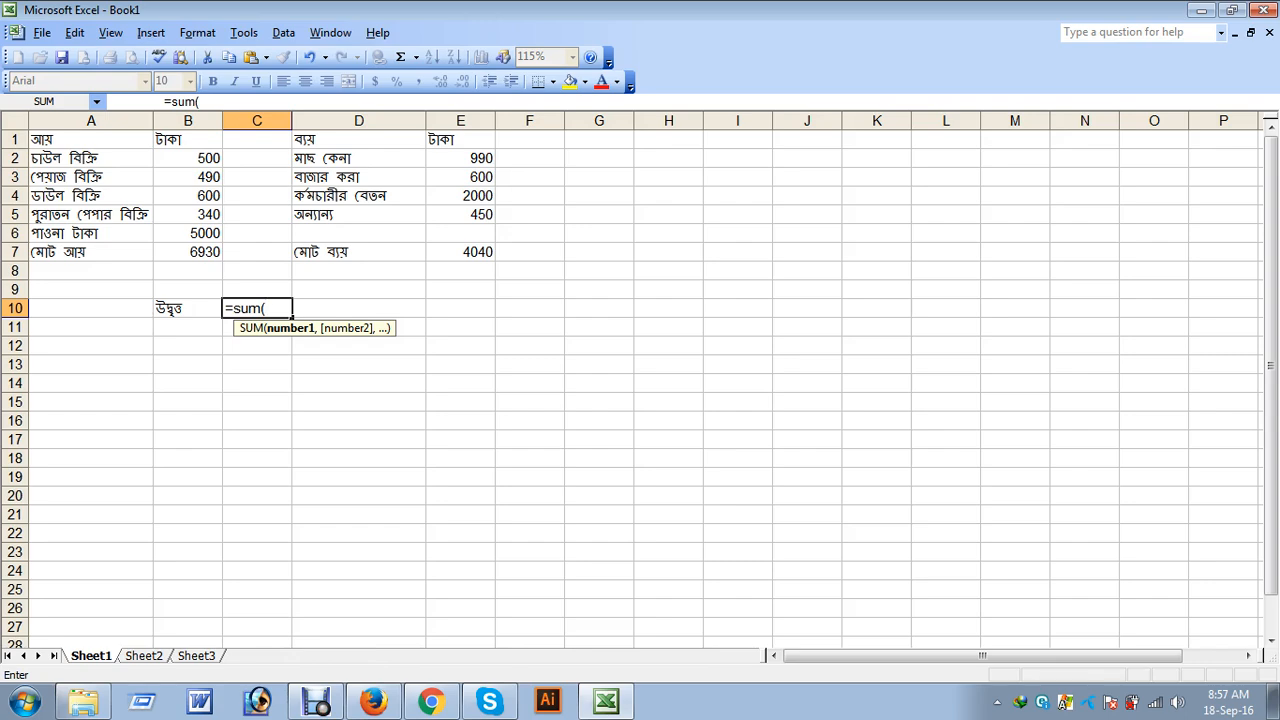
{"action": "type", "text": "b7-e7"}
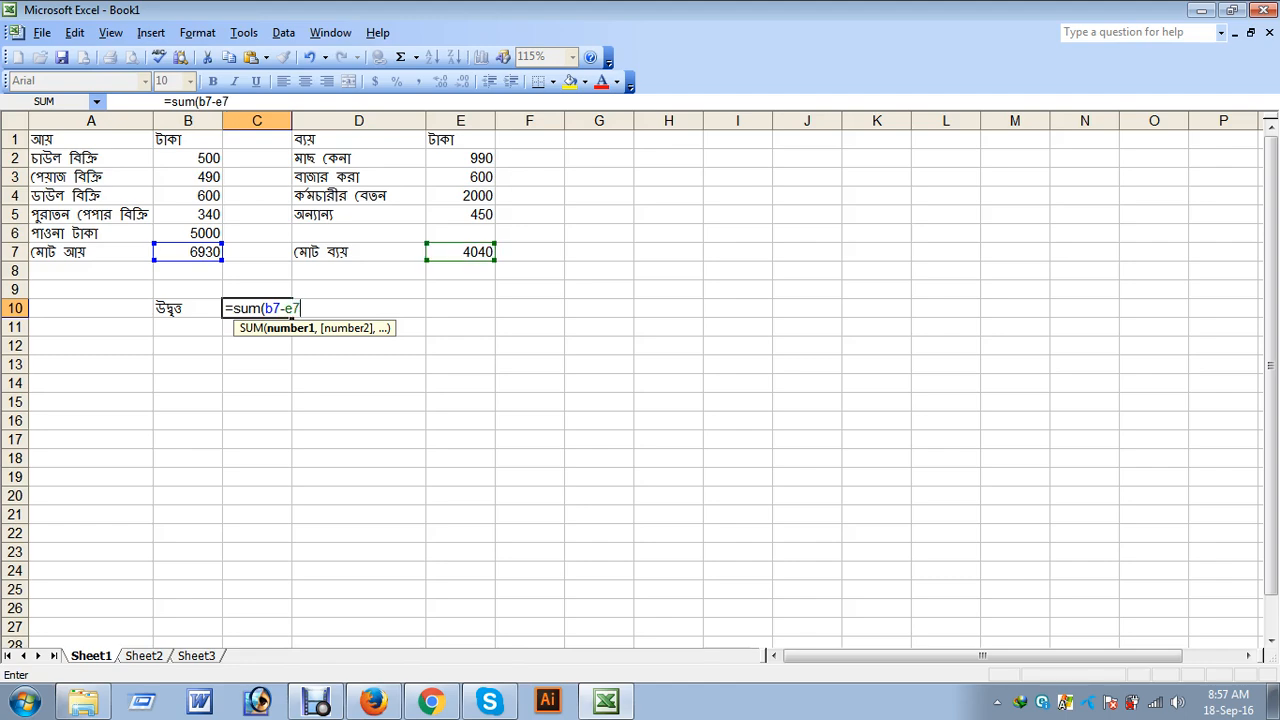
{"action": "type", "text": ")"}
{"action": "key", "text": "Return"}
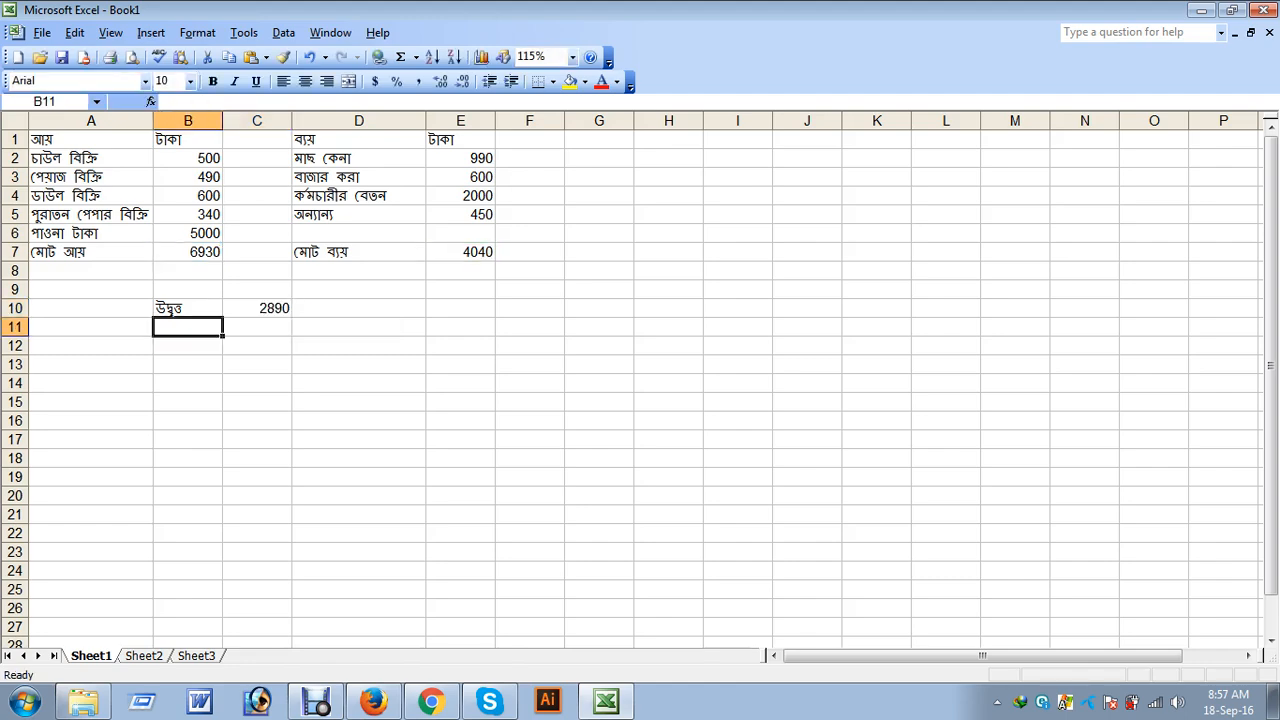
{"action": "left_click", "coordinate": [257, 308]}
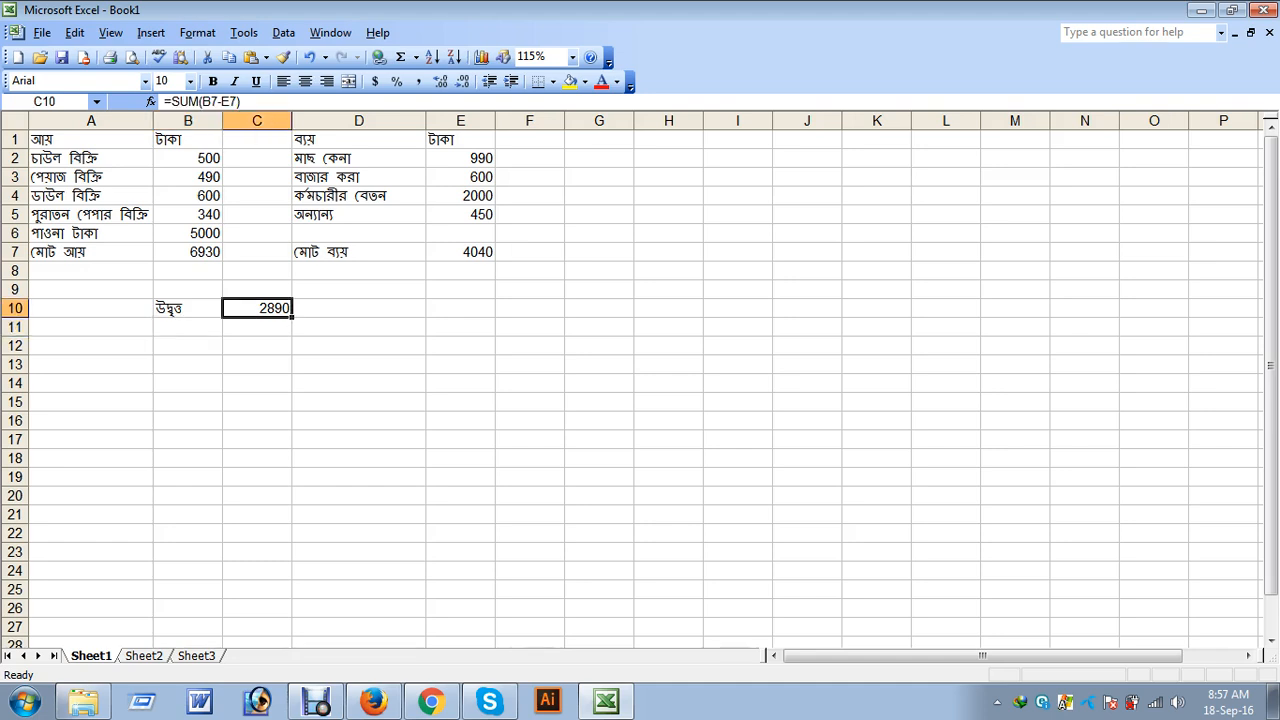